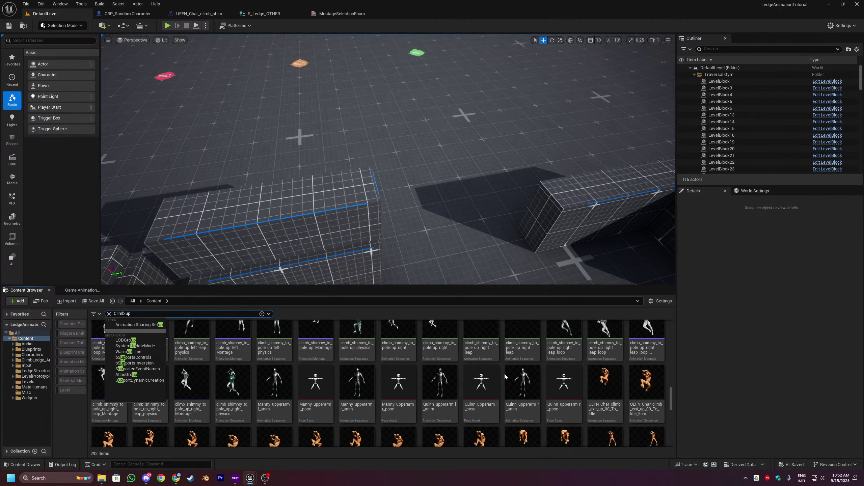
# Step: Open UEFN_Char_climb_exit_up_45_right_To_Idle_Montage and filter the assets in its editor by "climb up"
pyautogui.doubleClick(480, 364)
pyautogui.moveTo(605, 215); pyautogui.dragTo(604, 215, button='right')
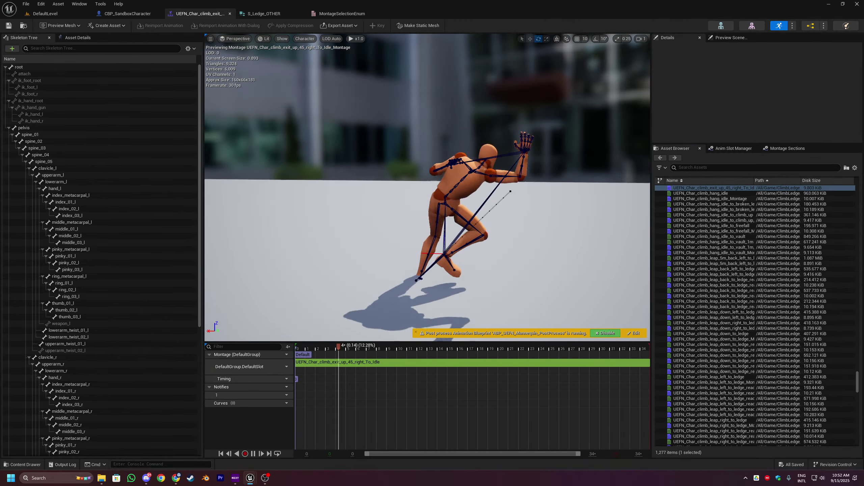
pyautogui.click(714, 166)
pyautogui.write('climb up')
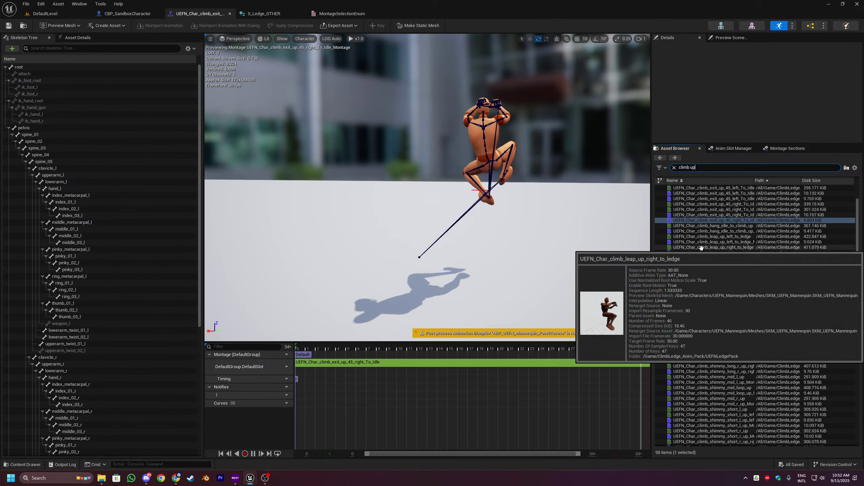
# Step: Preview the climb-up animations, including climb_leap_up_left_to_ledge, climb_exit_up_00_To_Idle_5cm_Montage and climb_shimmy_to_pole_up_Montage
pyautogui.click(705, 236)
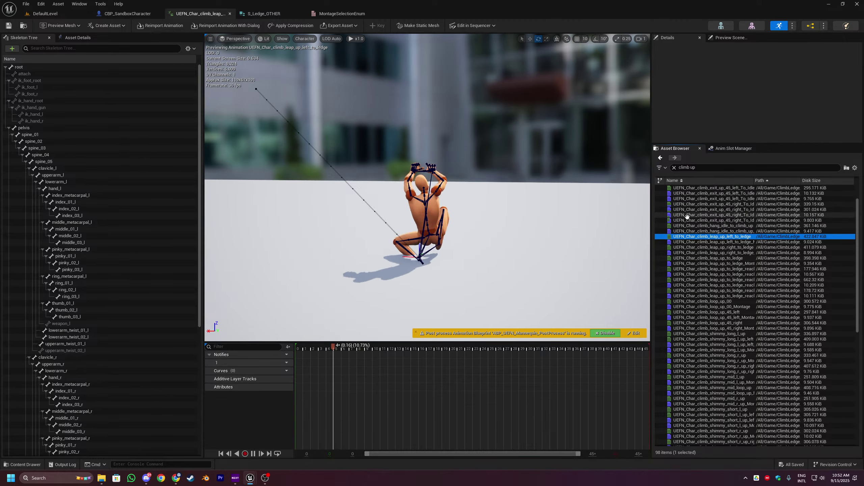
pyautogui.scroll(2, 687, 211)
pyautogui.click(694, 199)
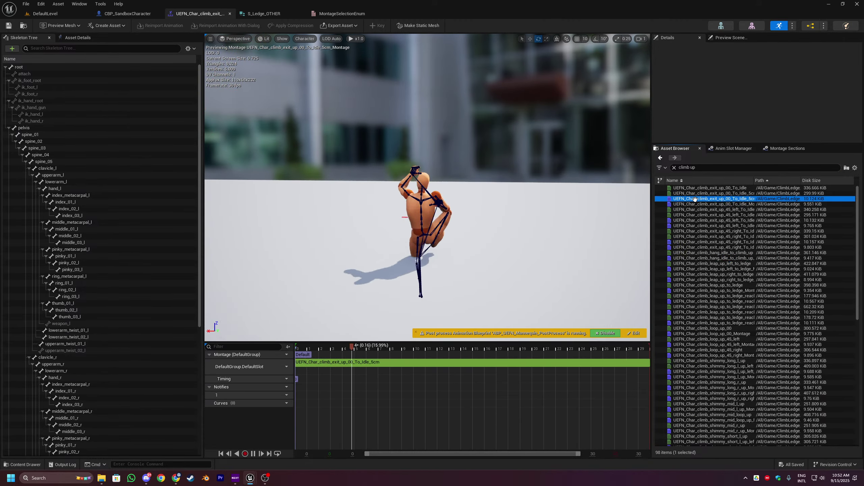
pyautogui.scroll(-20, 714, 265)
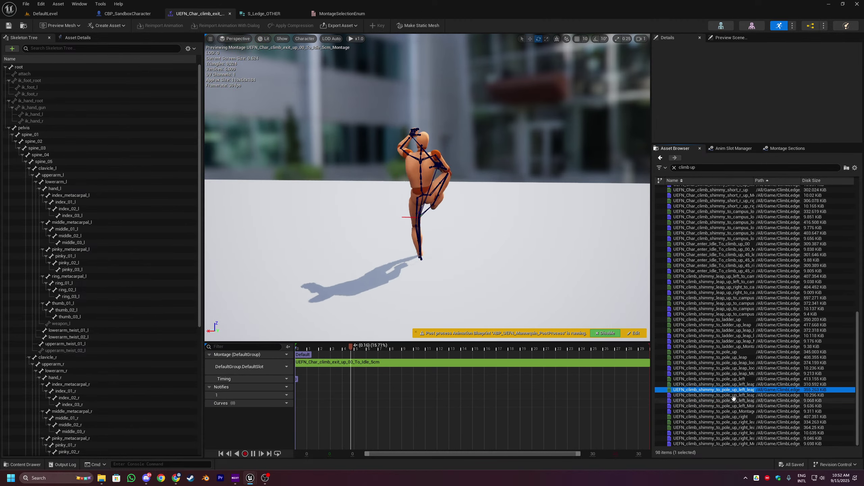
pyautogui.press('Down')
pyautogui.press('Down')
pyautogui.press('Down')
pyautogui.press('Down')
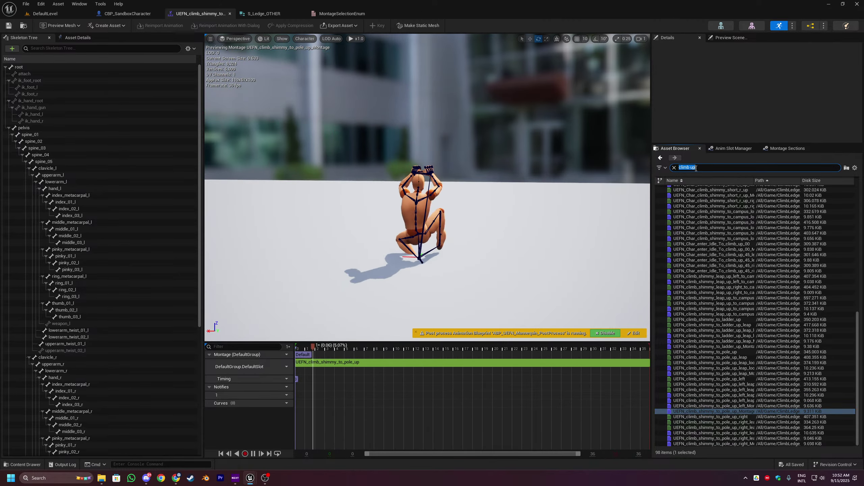
# Step: Filter the assets by "up" and widen the name column so the full animation names can be read
pyautogui.write('up')
pyautogui.scroll(18, 721, 269)
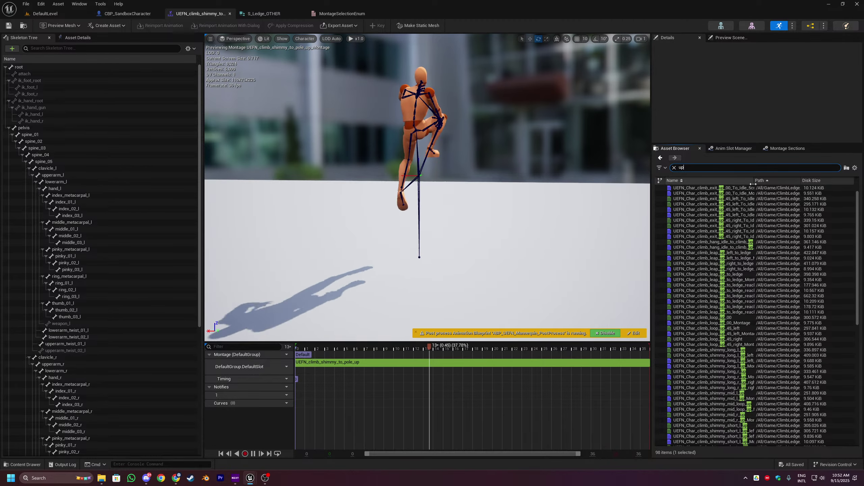
pyautogui.scroll(-1, 735, 205)
pyautogui.moveTo(754, 180); pyautogui.dragTo(820, 192)
pyautogui.scroll(-16, 749, 408)
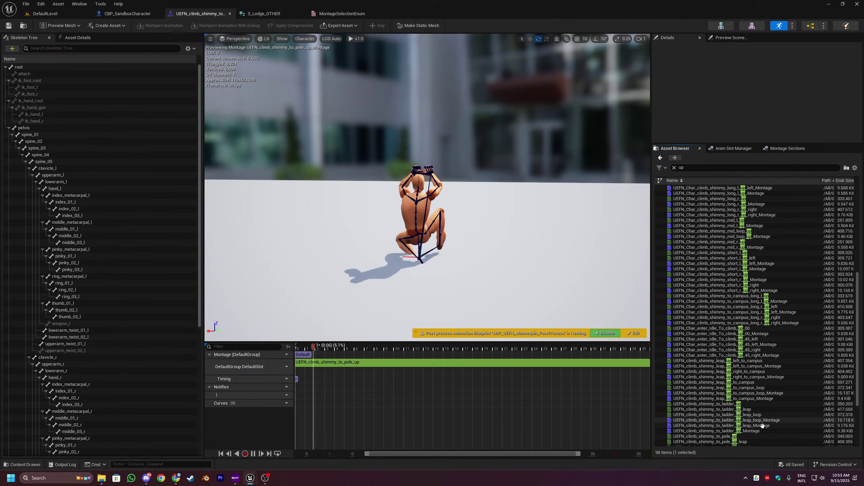
# Step: Preview the shimmy-to-ladder and shimmy-to-pole upward montages, including ladder_up_leap_loop and pole_up_right_leap
pyautogui.click(738, 336)
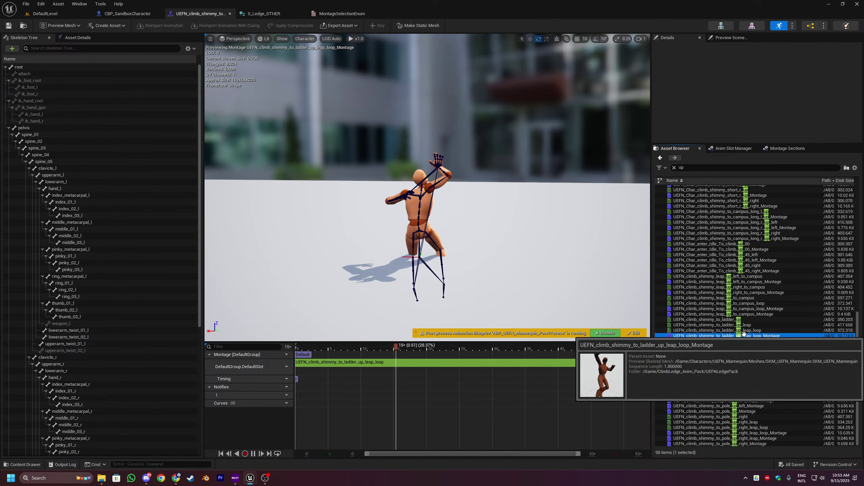
pyautogui.click(742, 383)
pyautogui.click(742, 438)
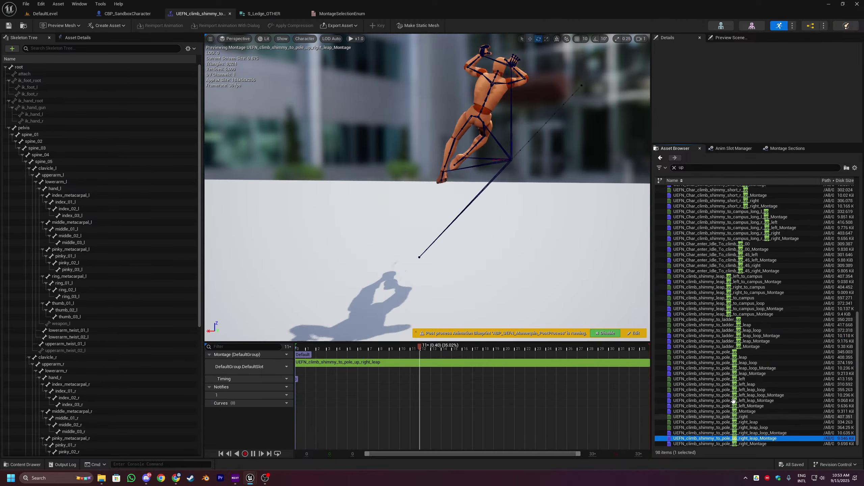
# Step: Preview the montages enter_Idle_To_climb_up_45_left, climb_shimmy_to_campus_long_r_up_left and climb_shimmy_short_l_up_left
pyautogui.scroll(2, 715, 307)
pyautogui.click(709, 293)
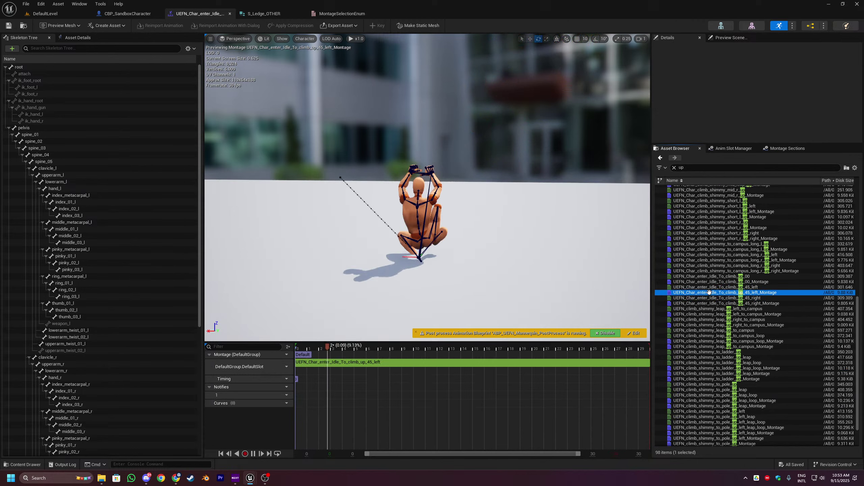
pyautogui.click(712, 260)
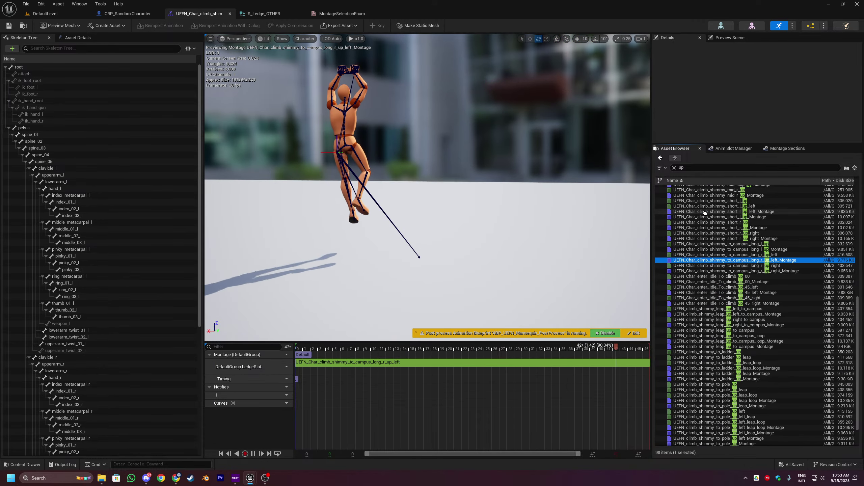
pyautogui.click(711, 212)
pyautogui.scroll(1, 710, 229)
pyautogui.scroll(8, 710, 231)
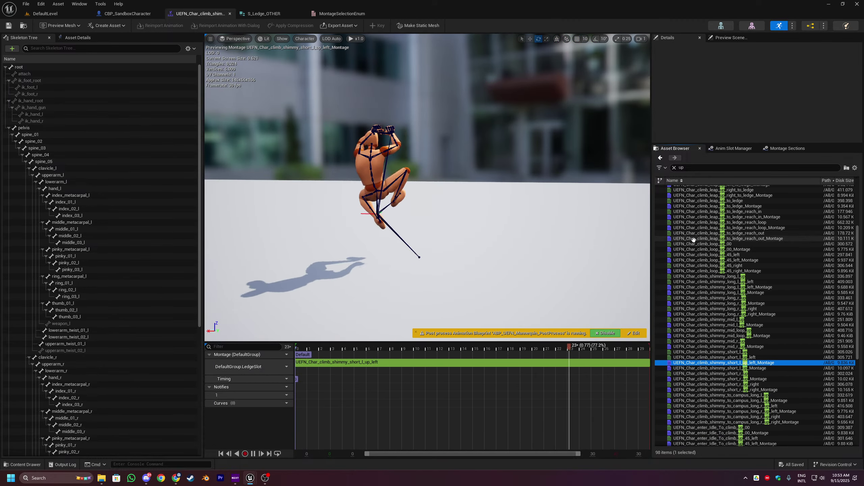
# Step: Preview the climb_leap_up_to_ledge_reach_out montage and the 5 cm climb_exit_up_45 right and left montages
pyautogui.click(693, 239)
pyautogui.scroll(5, 708, 240)
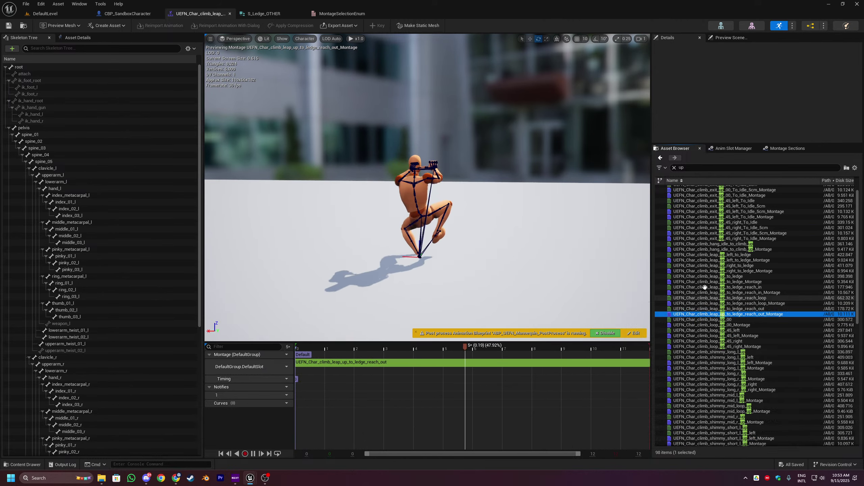
pyautogui.click(719, 241)
pyautogui.click(718, 220)
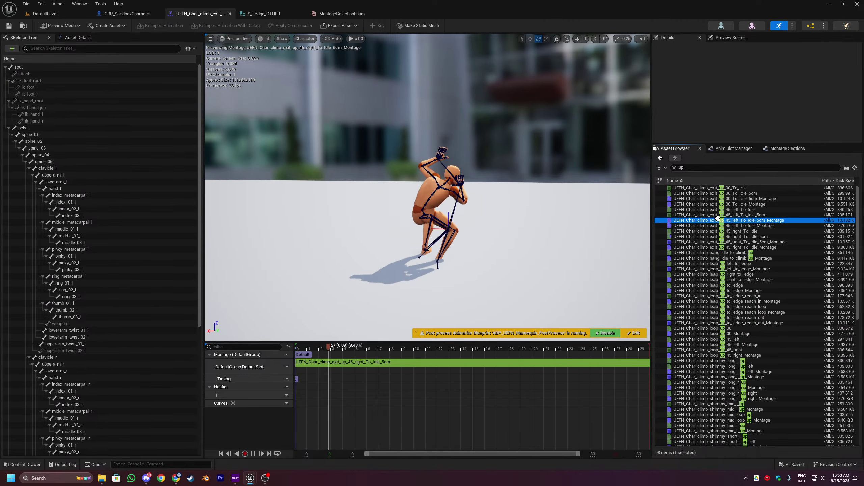
# Step: Clear the asset filter and preview the climb exit, leap-back-to-ledge and hang-idle-to-vault animations, including climb_exit_up_45_right_To_Idle_Montage
pyautogui.press('BackSpace')
pyautogui.scroll(15, 685, 322)
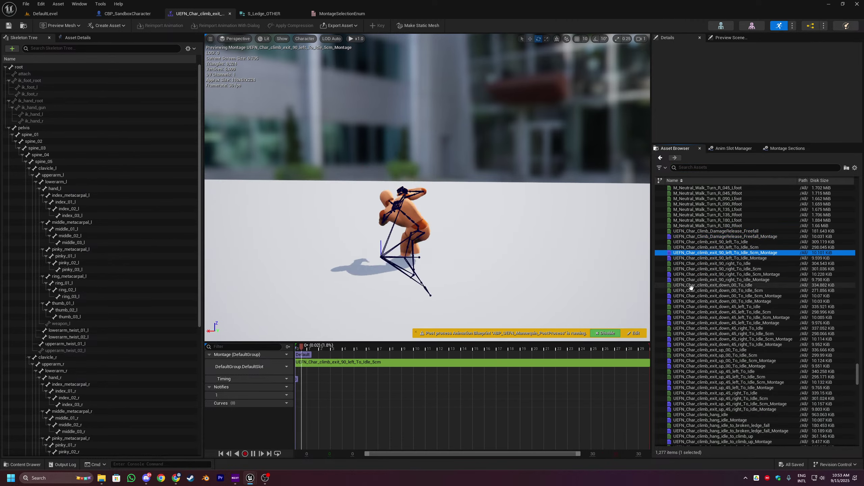
pyautogui.scroll(-3, 703, 324)
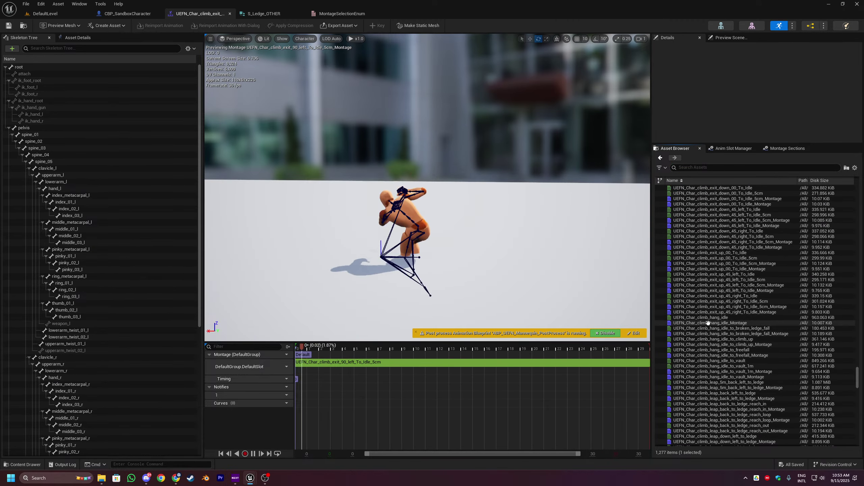
pyautogui.click(708, 312)
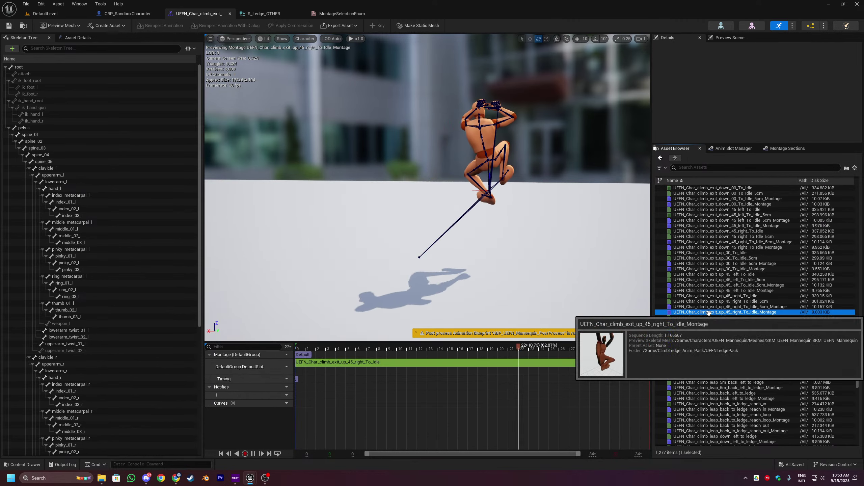
pyautogui.click(715, 317)
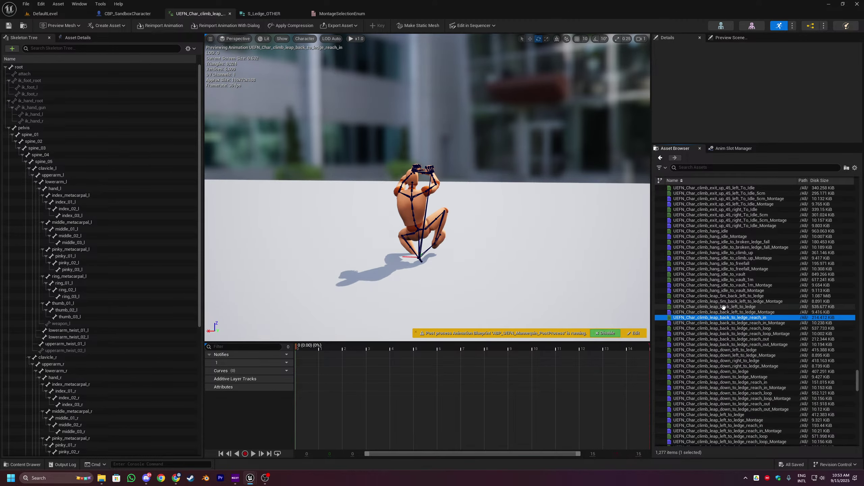
pyautogui.click(727, 284)
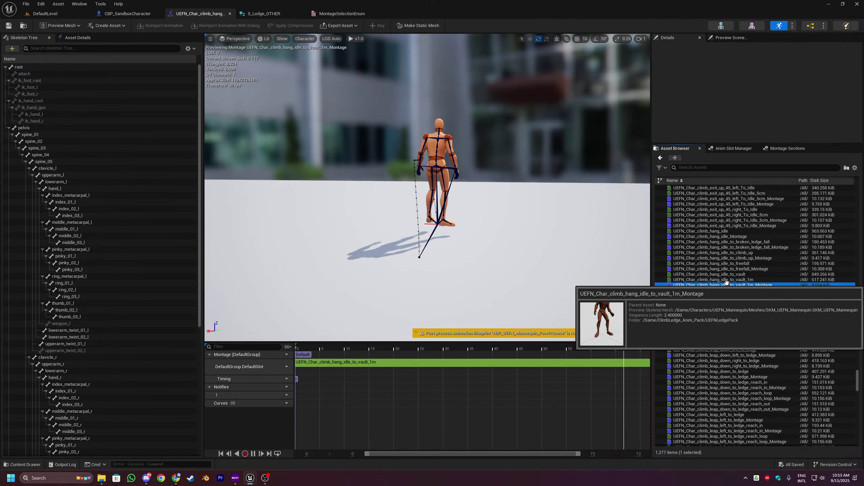
pyautogui.click(712, 291)
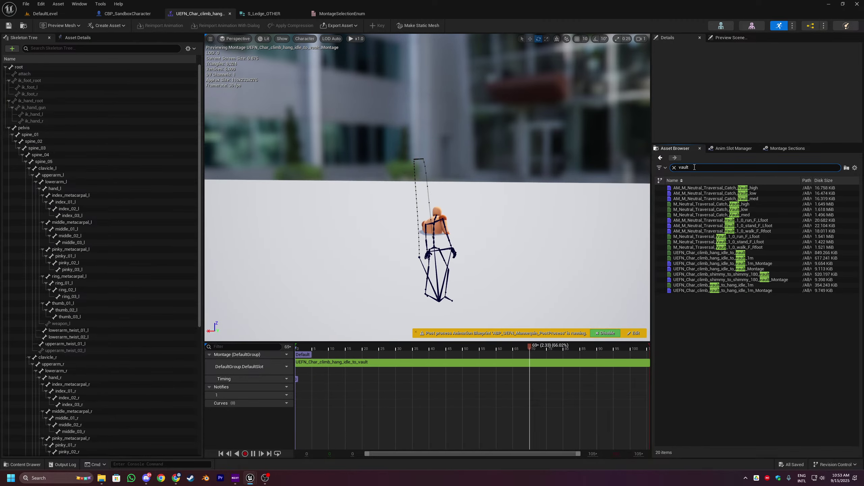
# Step: Filter the assets by "vault" and preview the hang_idle_to_vault, vault_to_hang_idle_1m and shimmy_to_shimmy_180_vault montages
pyautogui.click(693, 268)
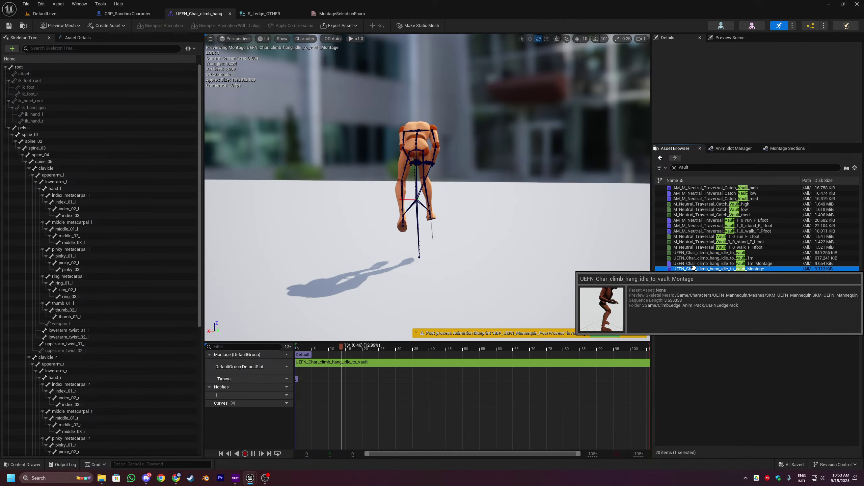
pyautogui.click(693, 281)
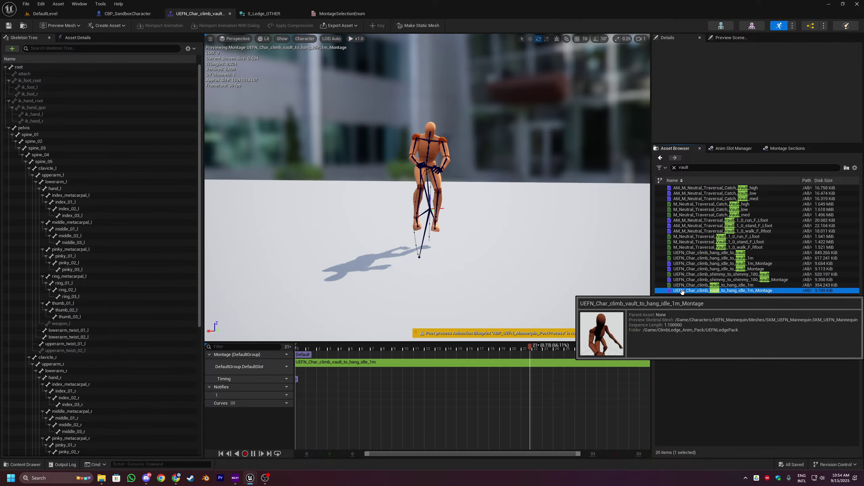
pyautogui.click(686, 280)
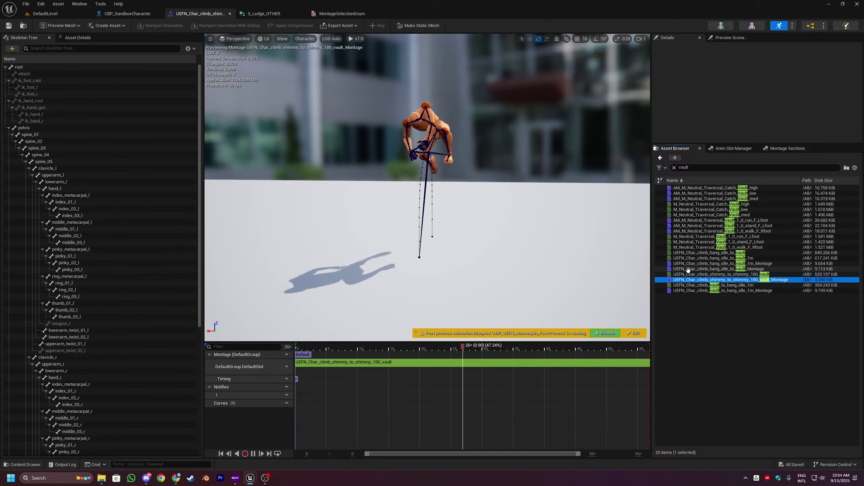
pyautogui.click(684, 263)
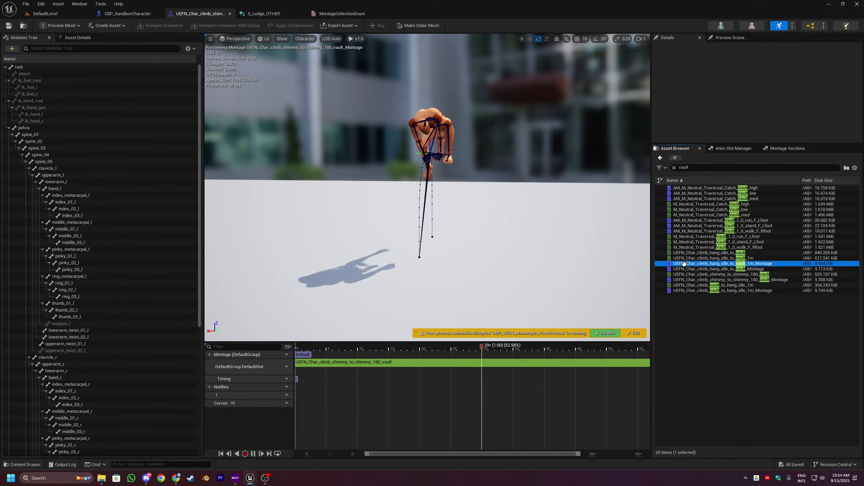
pyautogui.click(685, 269)
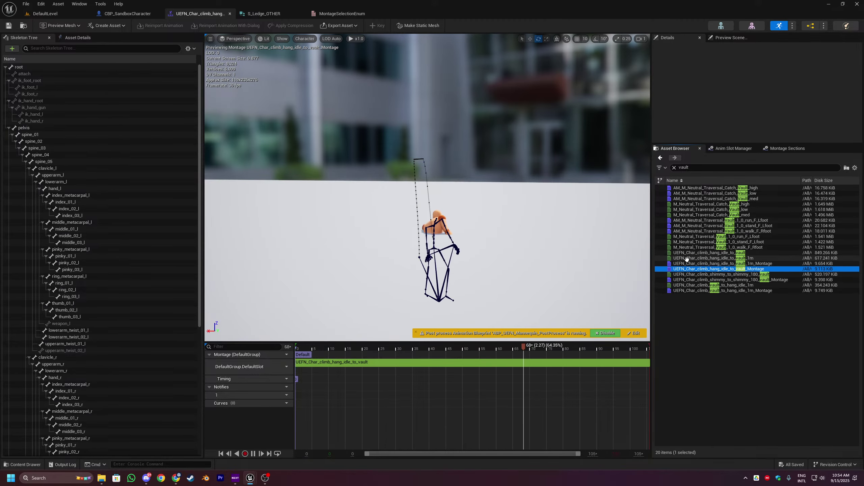
# Step: Preview AM_M_Neutral_Traversal_Vault_1_0_walk_F_Rfoot, then open the UEFN_Char_climb_hang_idle_to_vault animation for comparison
pyautogui.click(690, 231)
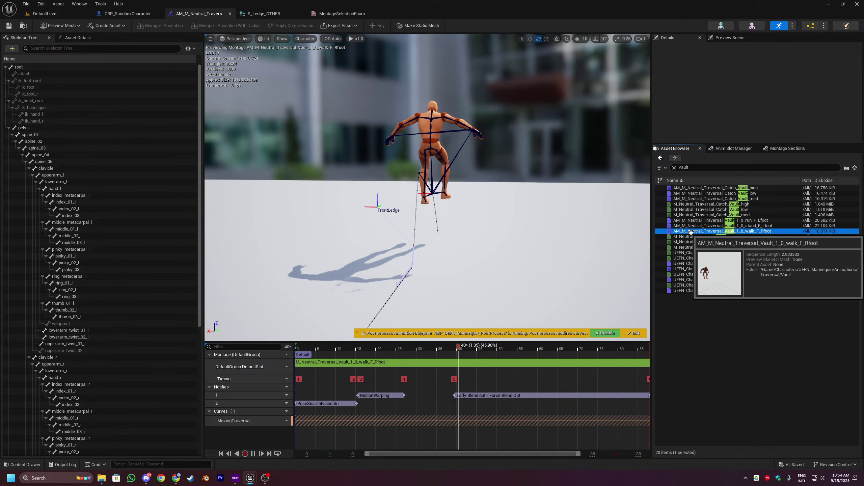
pyautogui.click(696, 264)
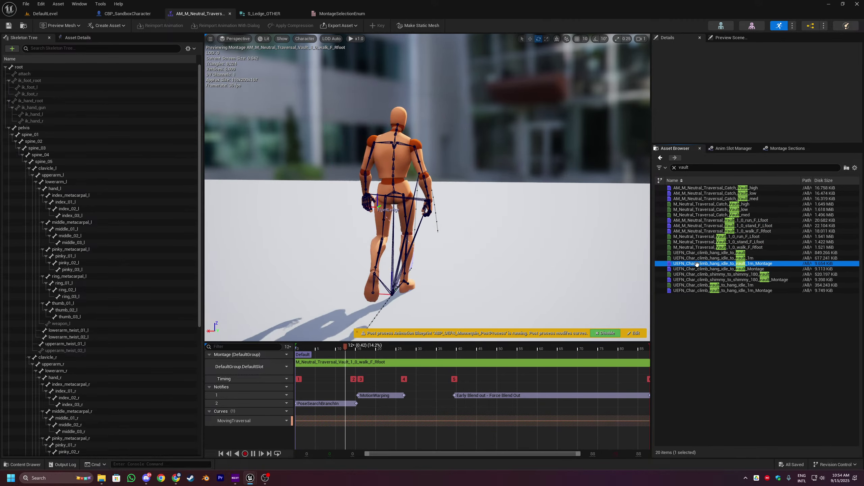
pyautogui.doubleClick(697, 252)
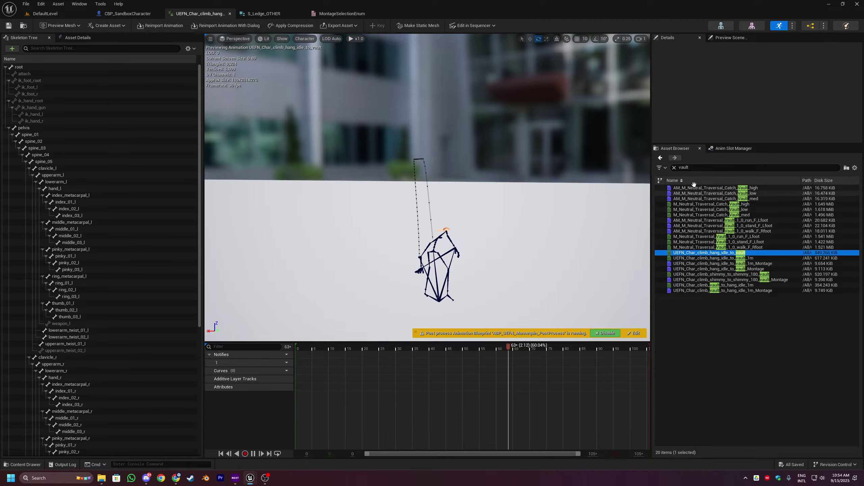
# Step: Clear the asset filter and preview climb_vault_to_hang_idle_1m_Montage, enter_Idle_To_climb_90_left_Montage and idle_relaxed_to_climb_hang_idle_long
pyautogui.click(692, 168)
pyautogui.scroll(-10, 748, 346)
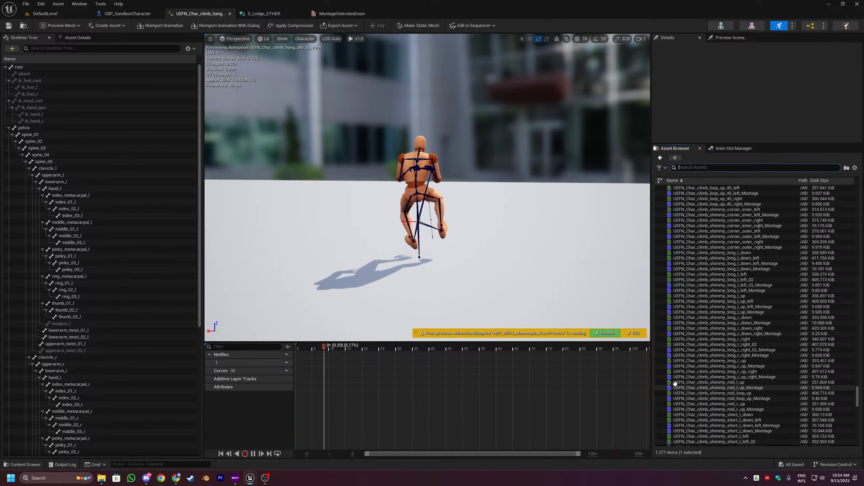
pyautogui.scroll(-15, 752, 350)
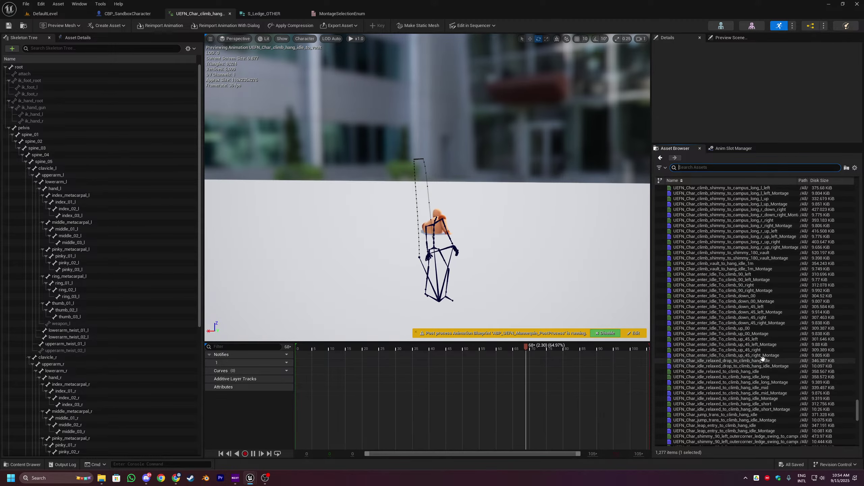
pyautogui.doubleClick(739, 269)
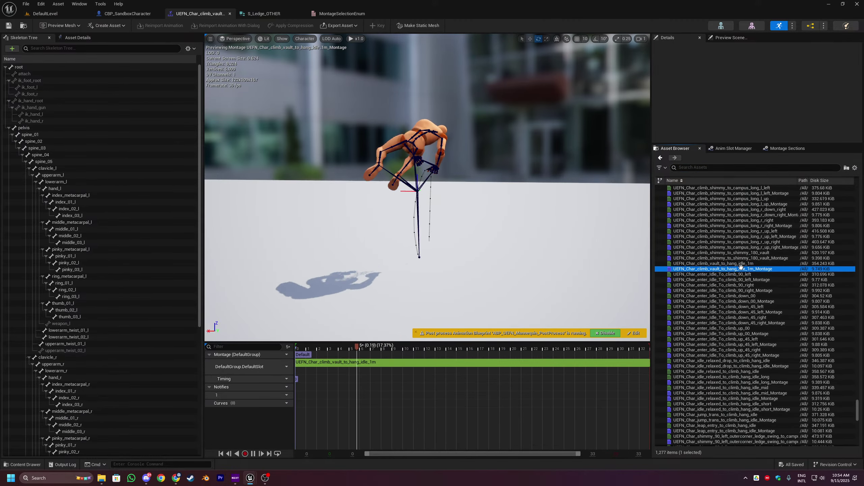
pyautogui.doubleClick(740, 280)
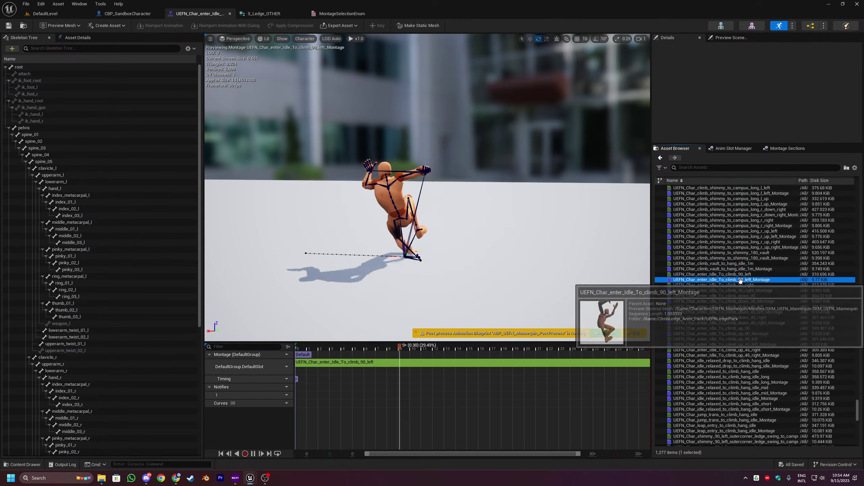
pyautogui.scroll(-2, 732, 391)
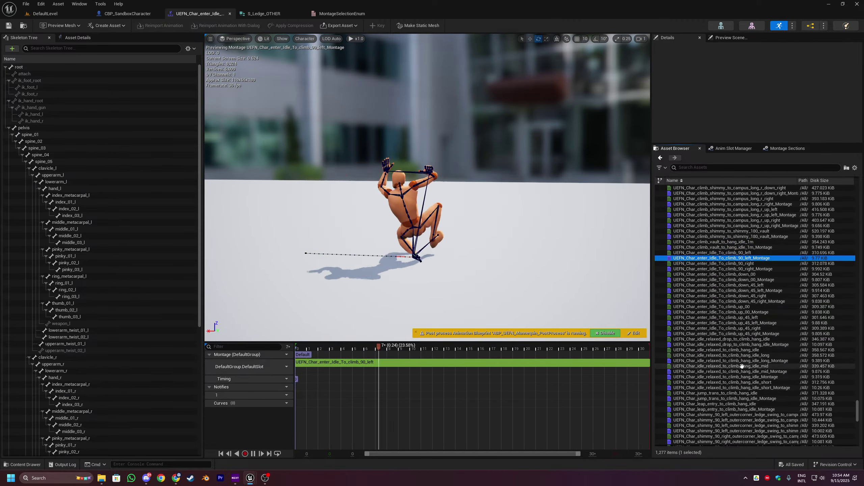
pyautogui.doubleClick(745, 355)
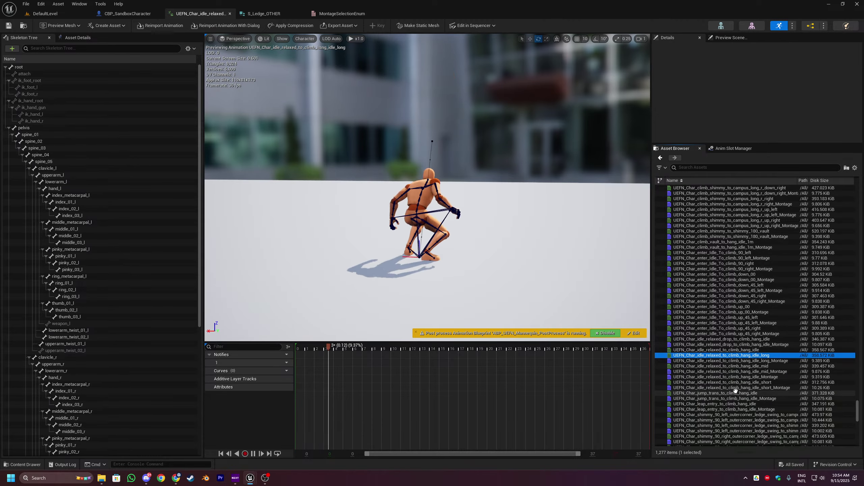
# Step: Preview jump_trans_to_climb_hang_idle_Montage, shimmy_90_right_outercorner_ledge_swing_to_shimmy and climb_campus_hang_idle_Montage
pyautogui.scroll(-2, 737, 381)
pyautogui.doubleClick(735, 377)
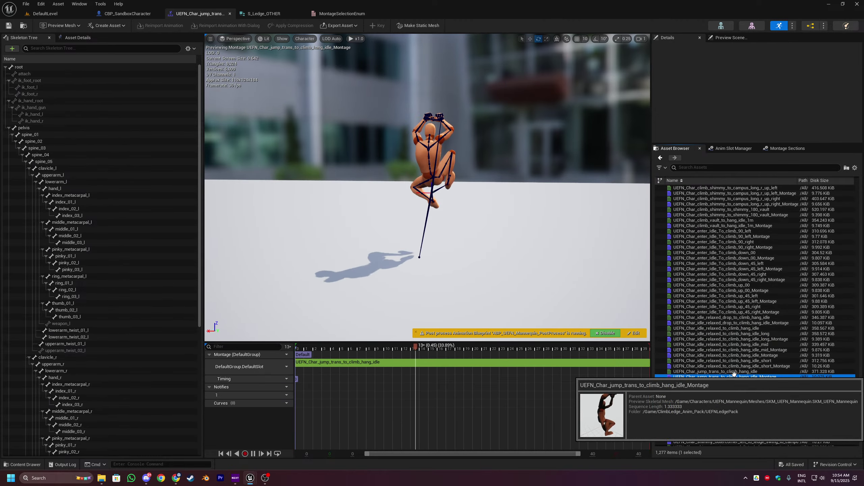
pyautogui.scroll(-5, 733, 374)
pyautogui.doubleClick(723, 372)
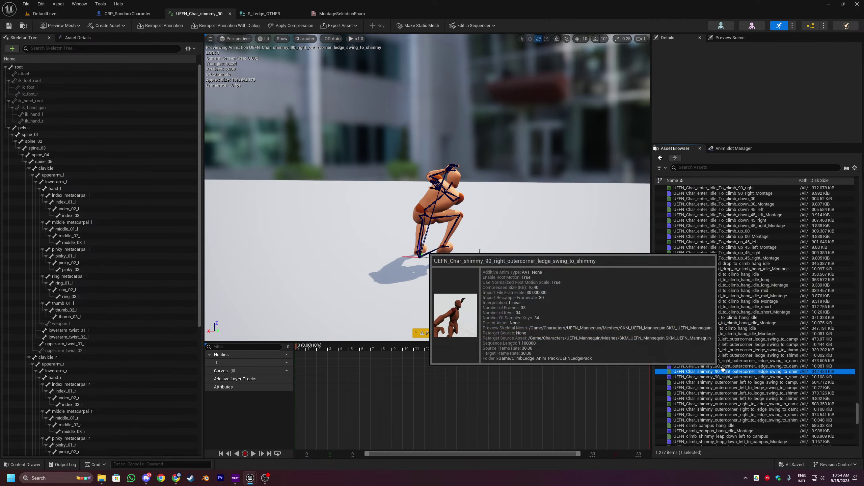
pyautogui.scroll(-3, 724, 369)
pyautogui.doubleClick(732, 398)
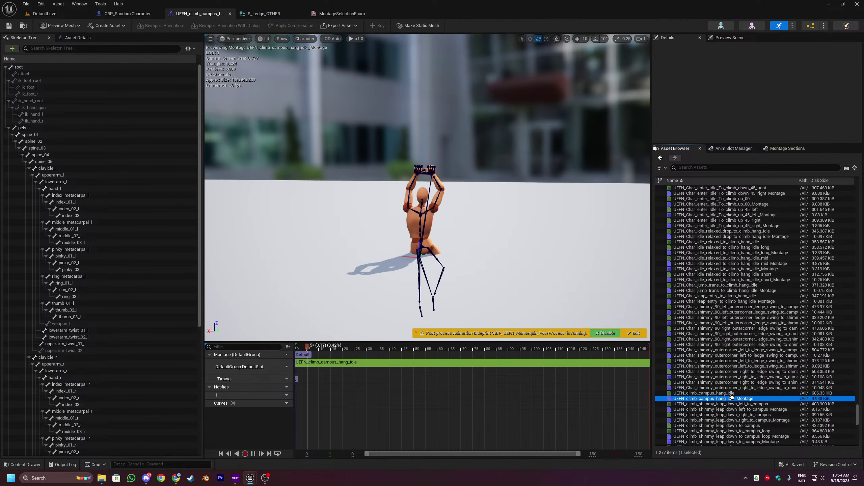
# Step: Preview climb_shimmy_leap_down_left_to_campus_Montage, shimmy_to_pole_down_leap_loop and shimmy_to_pole_up_leap_loop_Montage, and look through the remaining pole and ladder animations
pyautogui.click(736, 409)
pyautogui.doubleClick(736, 409)
pyautogui.scroll(-20, 735, 405)
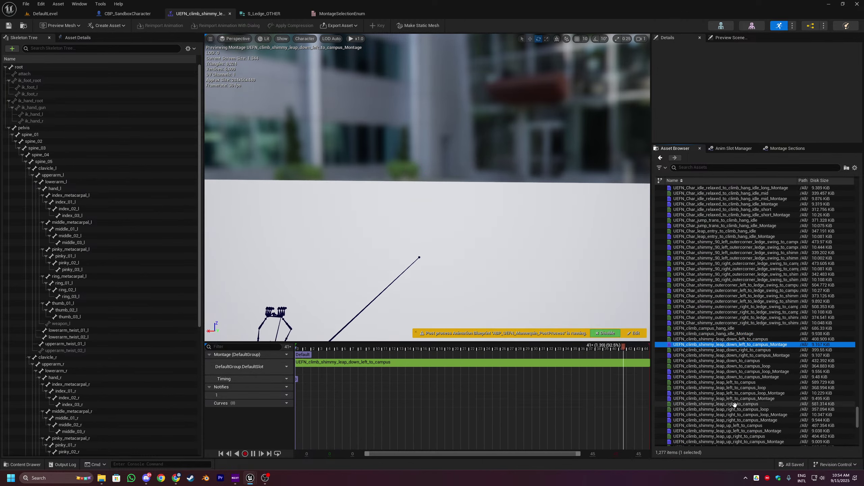
pyautogui.scroll(-14, 736, 406)
pyautogui.doubleClick(768, 394)
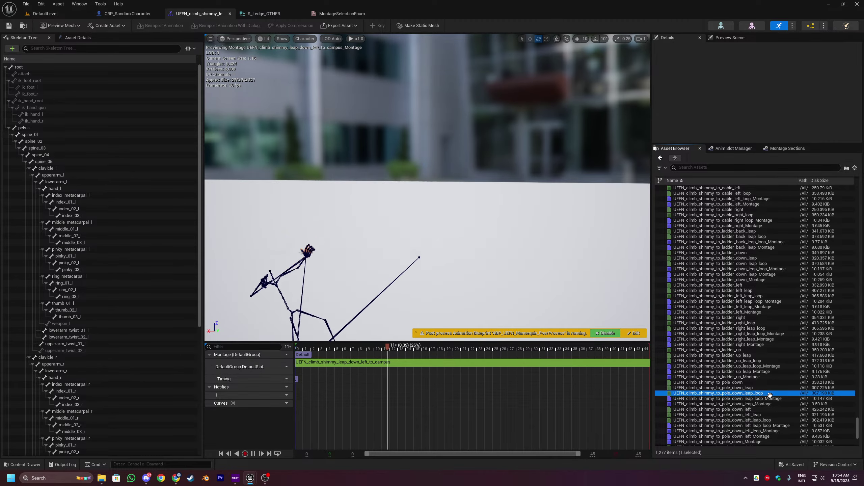
pyautogui.scroll(-15, 759, 397)
pyautogui.doubleClick(738, 400)
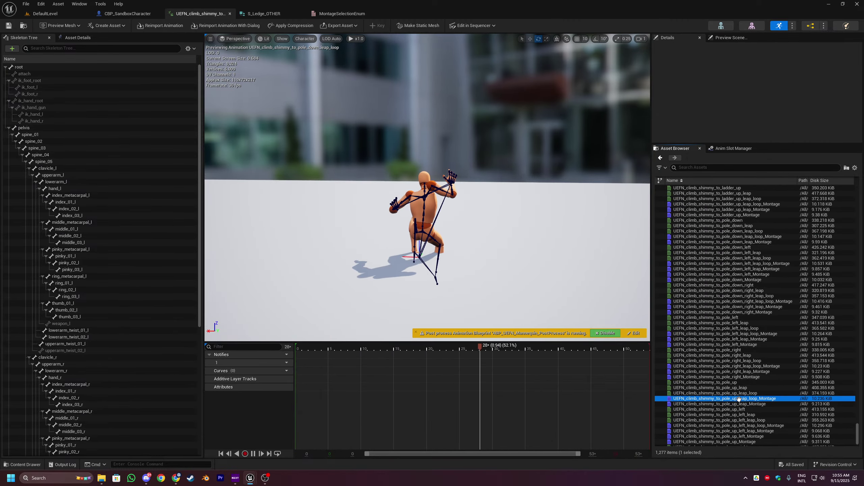
pyautogui.scroll(-3, 739, 401)
pyautogui.click(726, 433)
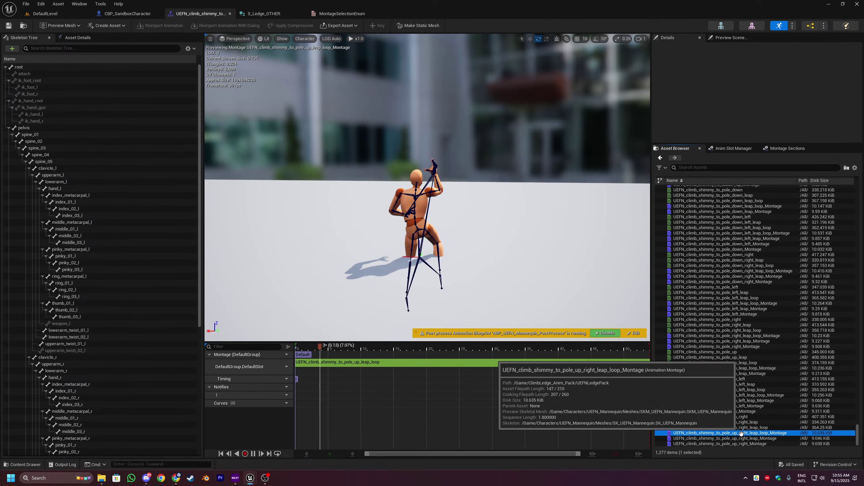
pyautogui.scroll(6, 724, 424)
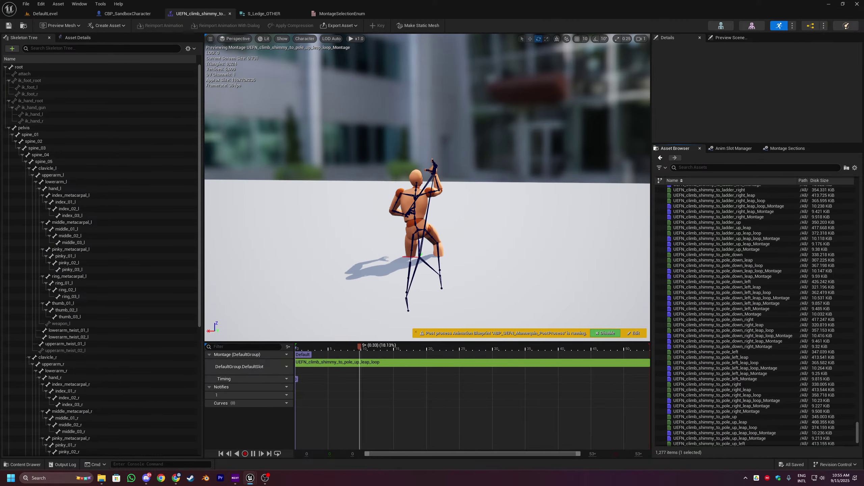
# Step: Switch to the other editor window with LedgeClimbUpFromLedgeIdle, play the animation and scrub the climb-up to about frame 19
pyautogui.hotkey('alt', 'Tab')
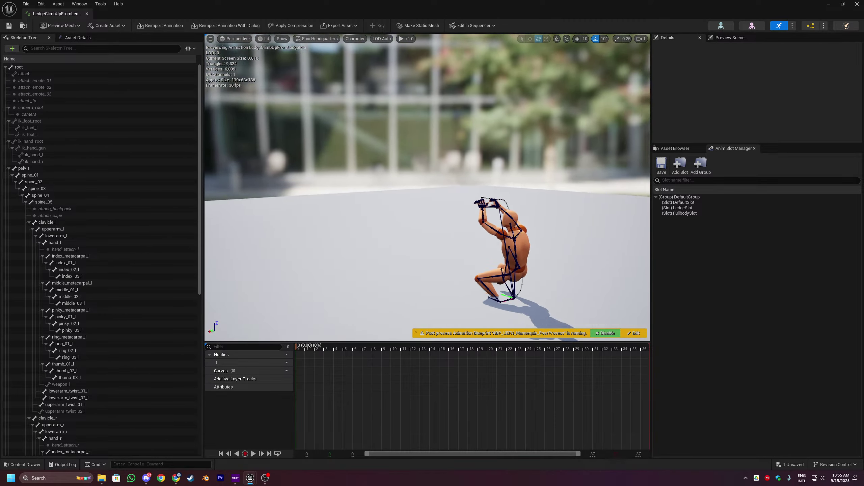
pyautogui.moveTo(374, 238); pyautogui.dragTo(324, 358)
pyautogui.press('space')
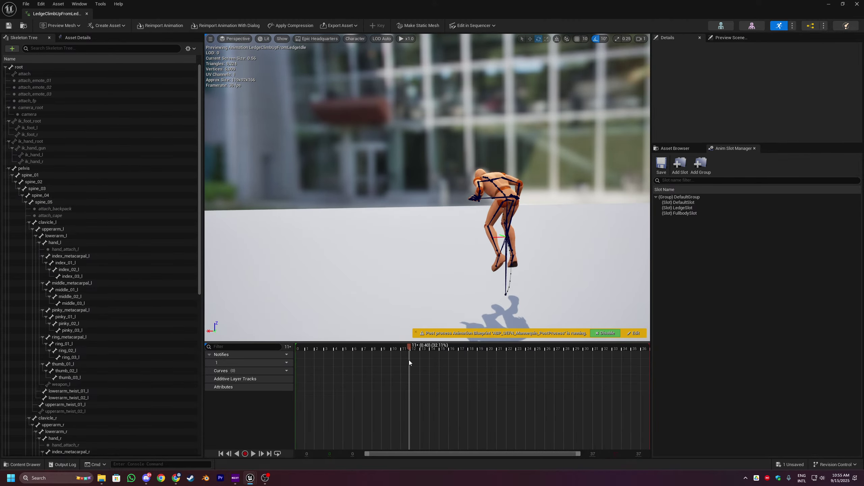
pyautogui.moveTo(409, 360); pyautogui.dragTo(427, 349)
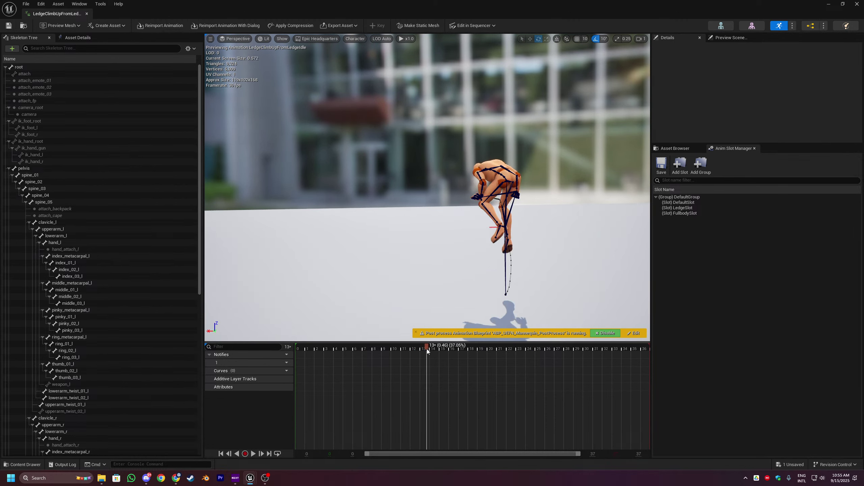
pyautogui.press('space')
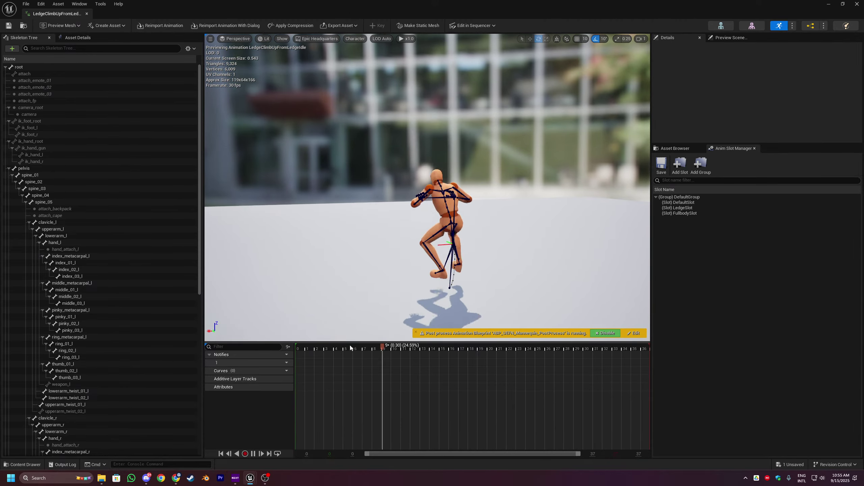
pyautogui.moveTo(416, 347); pyautogui.dragTo(474, 348)
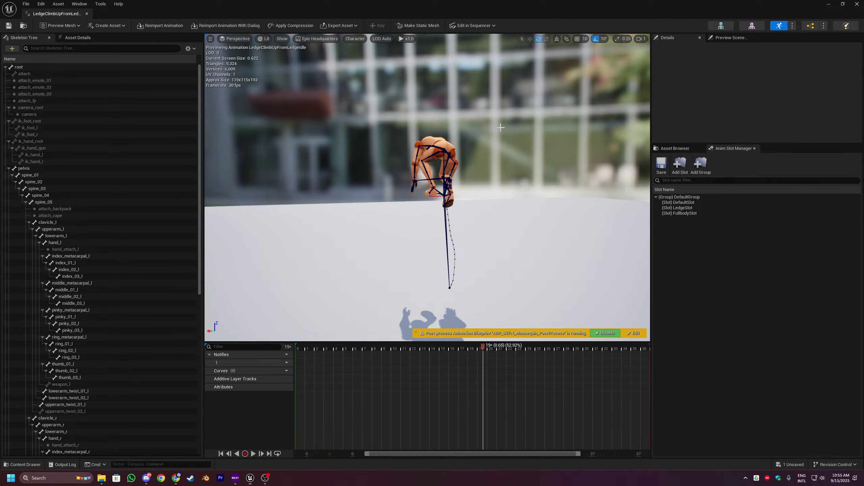
# Step: Capture screenshots of the paused climb-up pose in the viewport and of the larger area including the timeline, and switch to Discord
pyautogui.press('super+shift+s')
pyautogui.moveTo(609, 111); pyautogui.dragTo(225, 341)
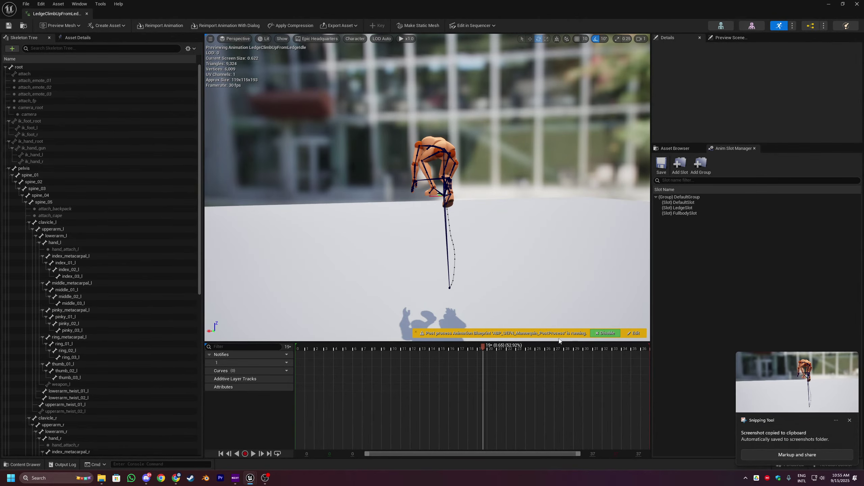
pyautogui.press('super+shift+s')
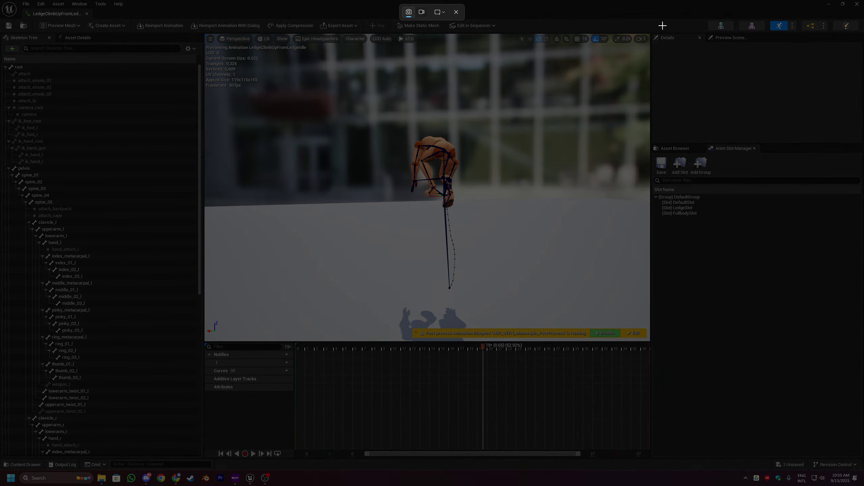
pyautogui.moveTo(652, 32); pyautogui.dragTo(200, 473)
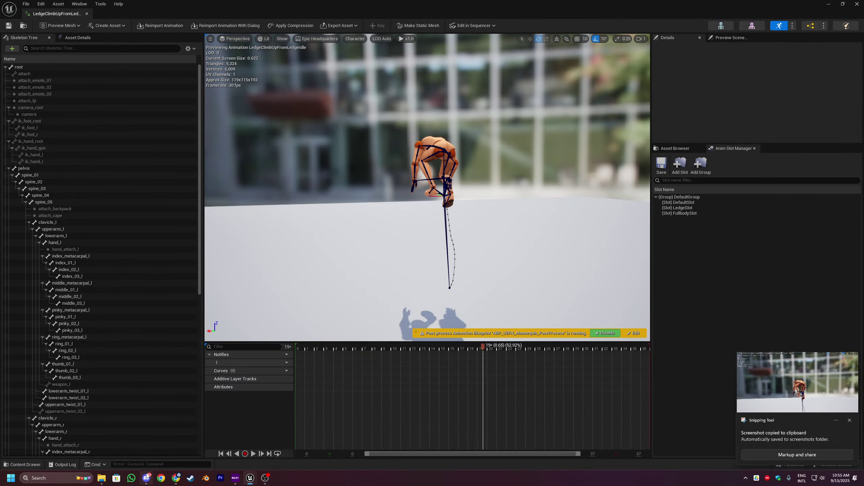
pyautogui.click(147, 478)
pyautogui.press('super+Down')
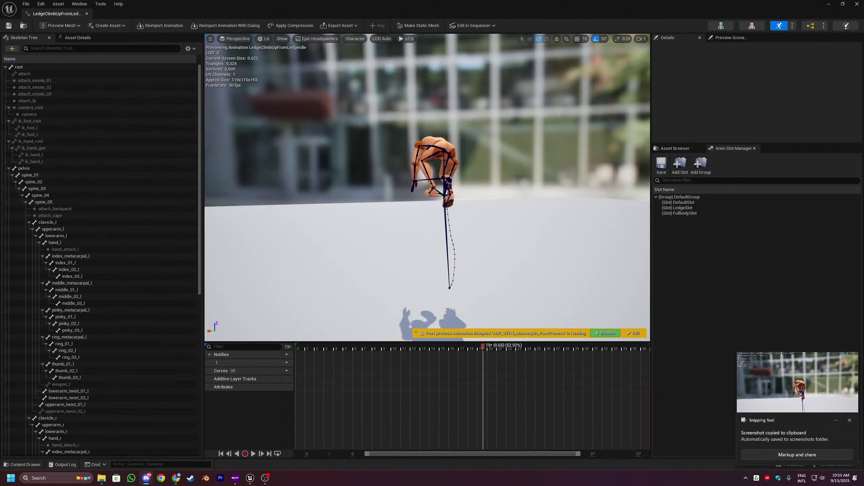